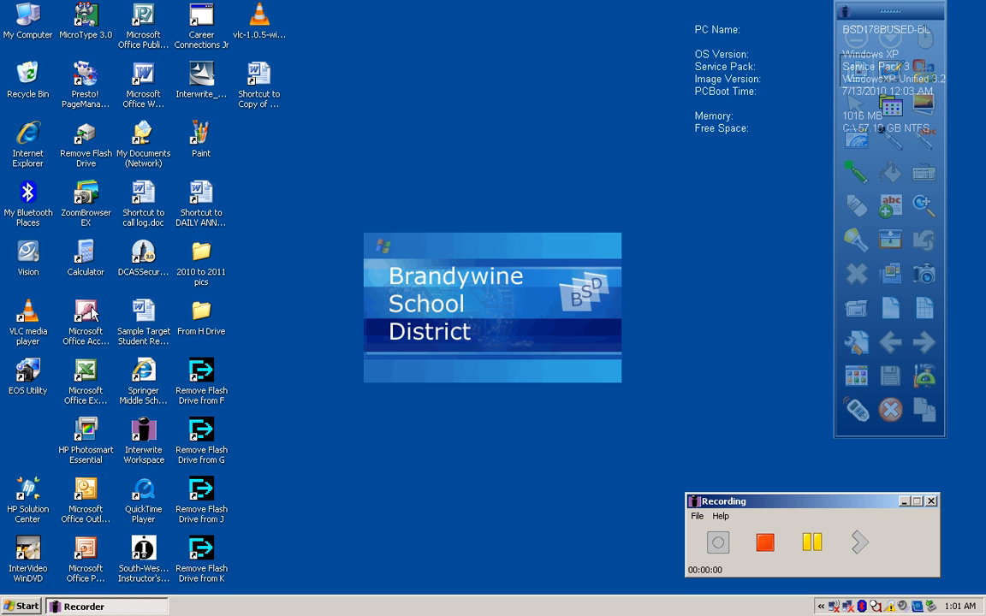
Open Microsoft Access and create a blank database named Home Inventory in My Documents
double_click(86, 319)
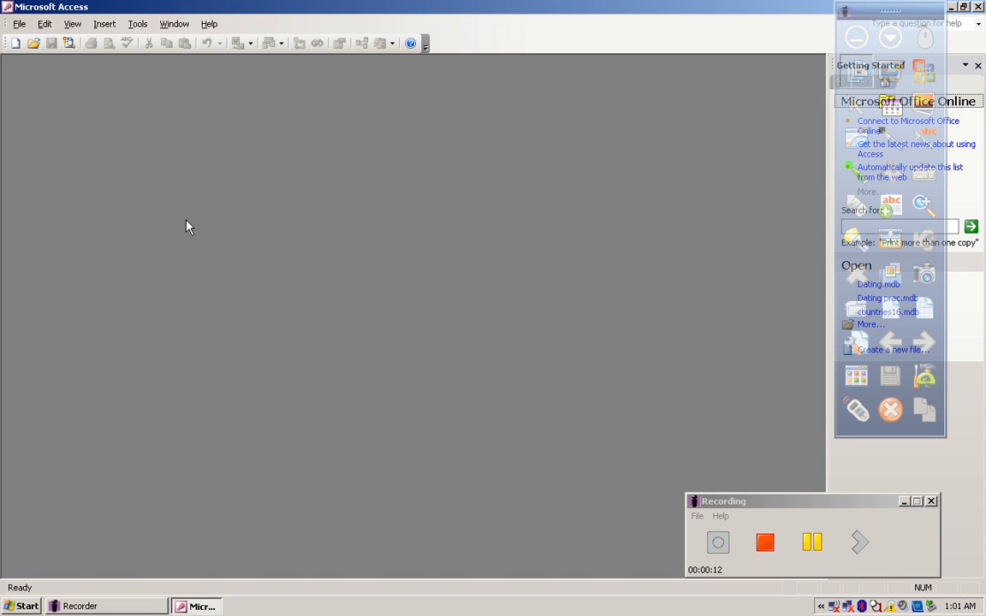
left_click(16, 42)
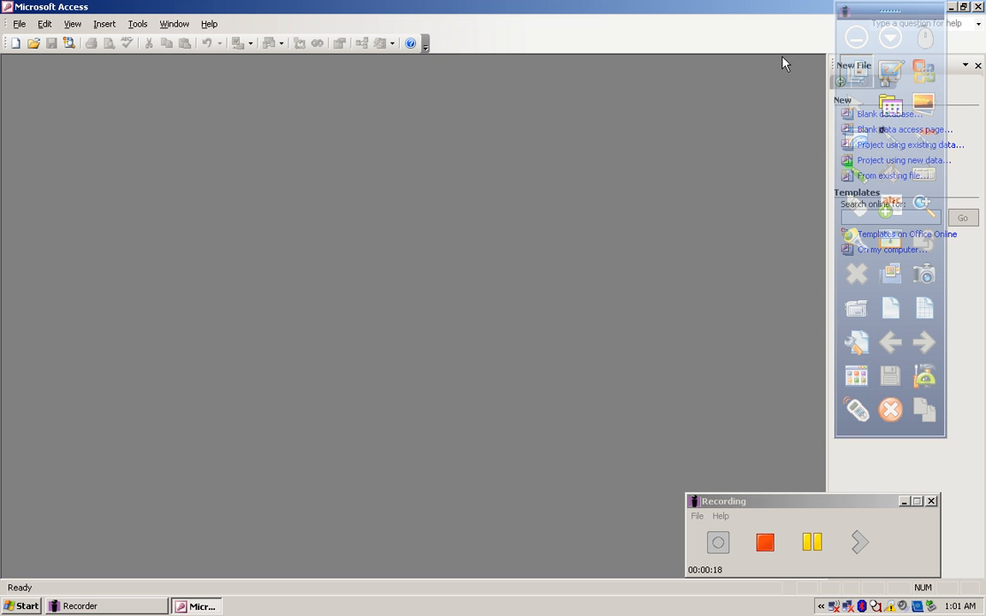
left_click_drag(903, 10, 783, 45)
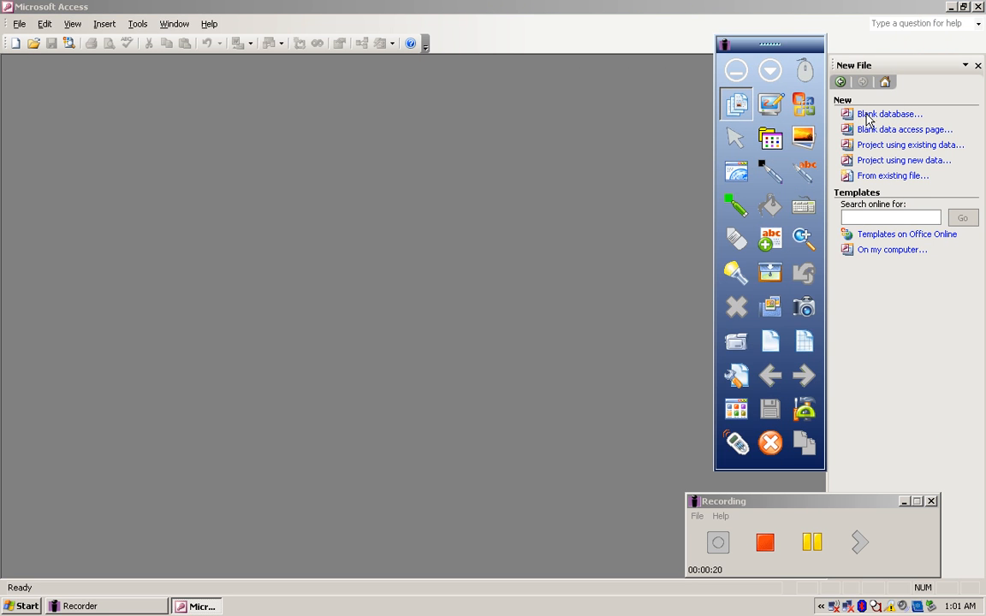
left_click(866, 116)
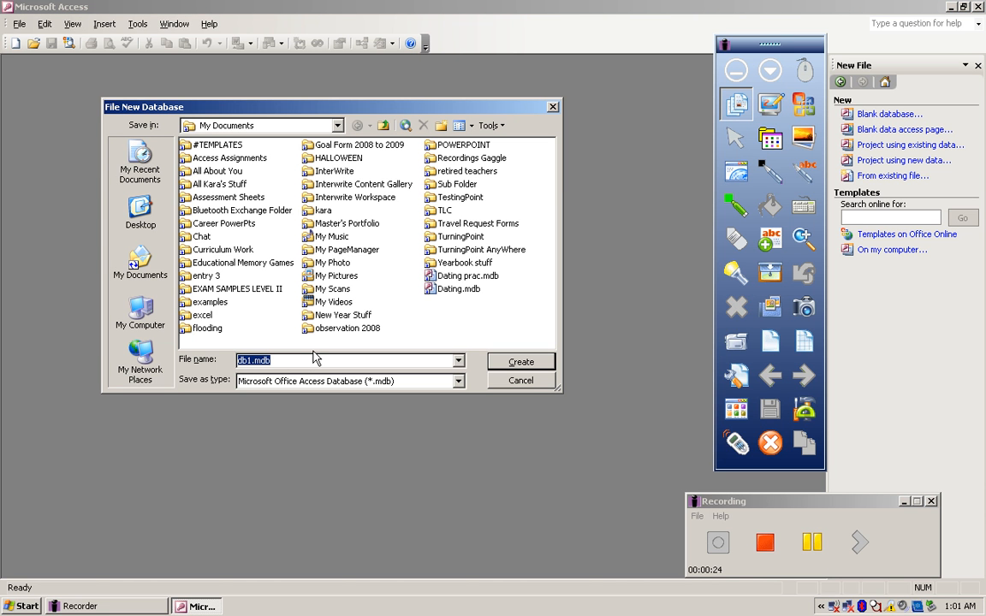
type("d")
key("BackSpace")
key("BackSpace")
key("BackSpace")
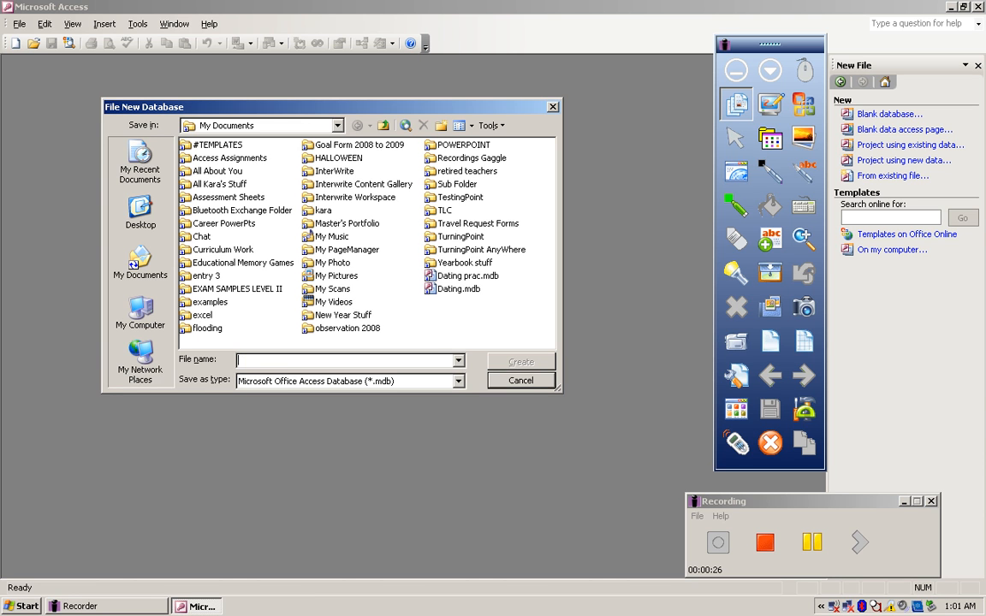
type("Home Inventory")
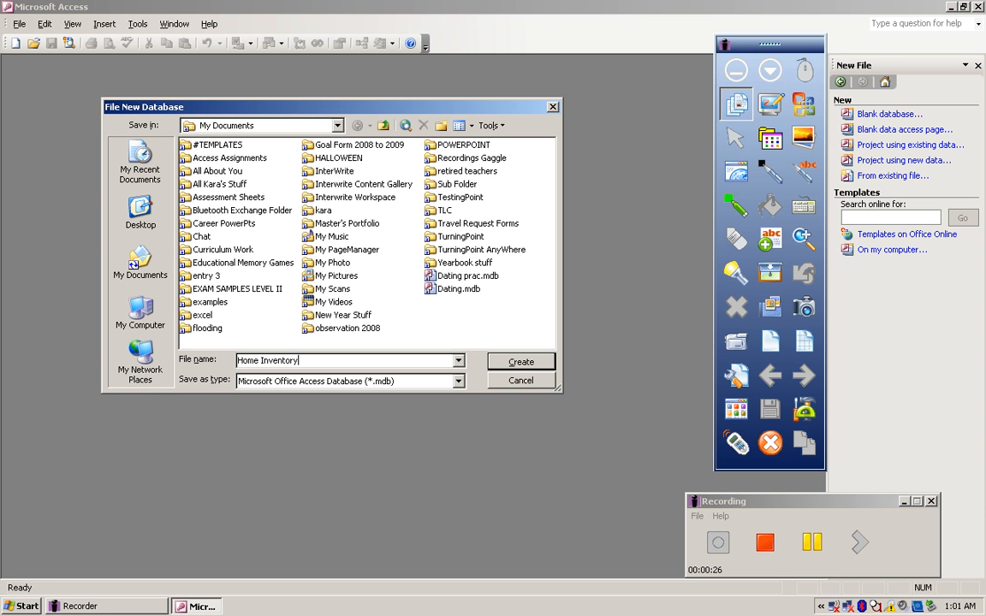
left_click(521, 361)
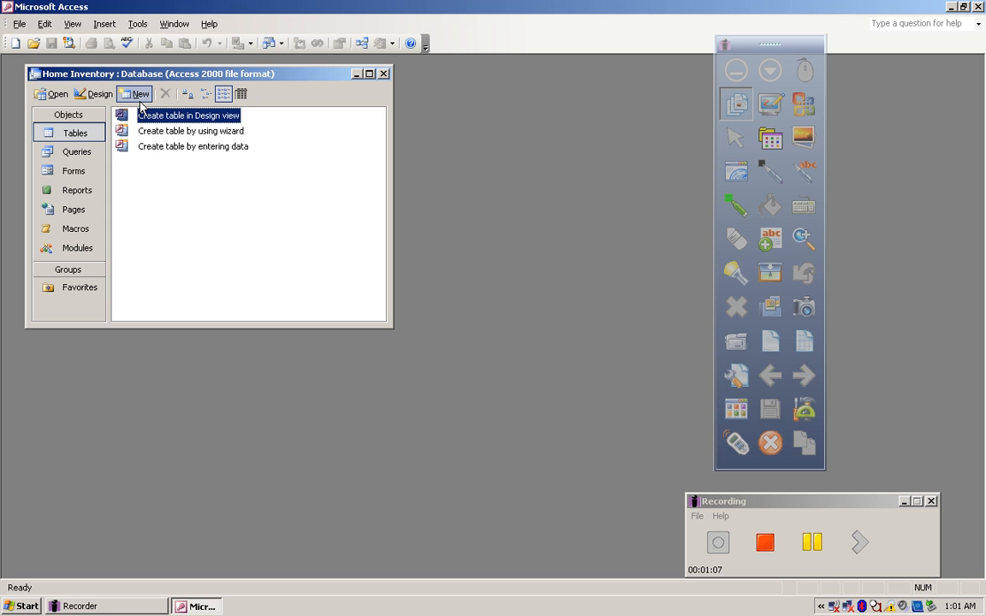
Start creating a table with the Table Wizard, based on the Personal category's Household Inventory sample table
double_click(207, 132)
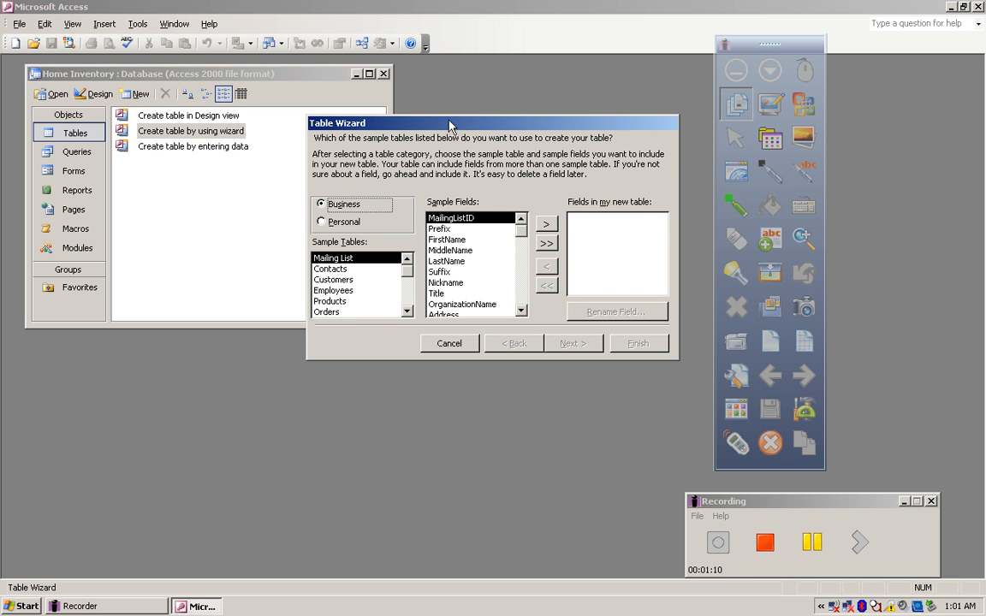
left_click_drag(447, 127, 178, 75)
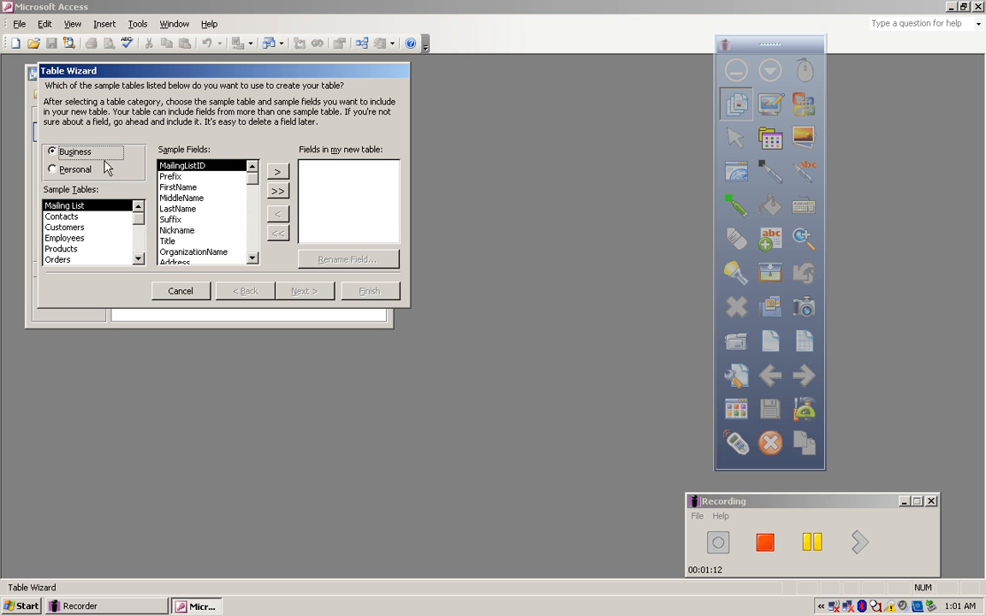
left_click(139, 224)
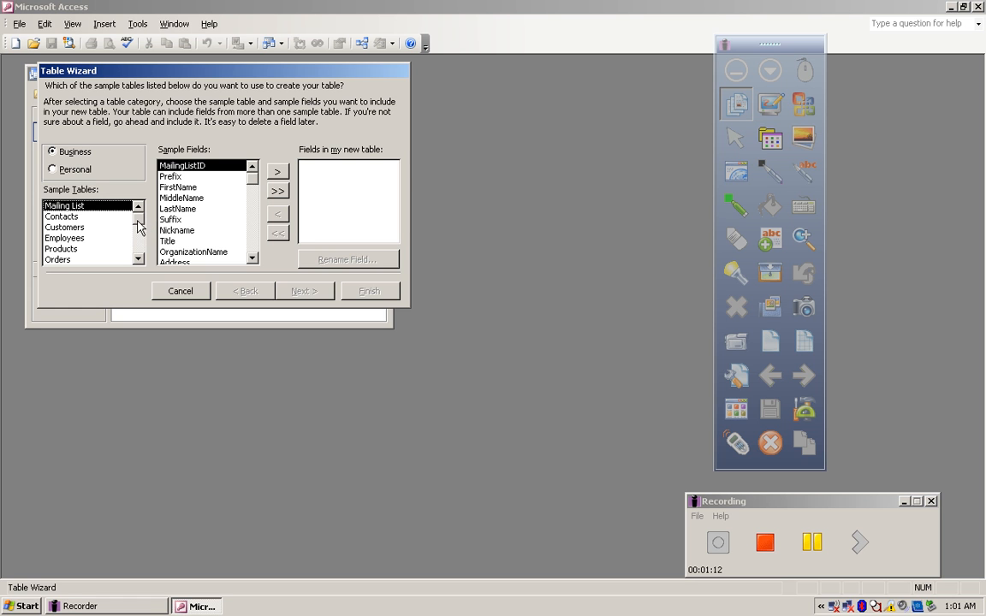
mouse_move(140, 227)
left_mouse_down()
mouse_move(144, 255)
mouse_move(142, 214)
left_mouse_up()
left_click(72, 170)
left_click(115, 240)
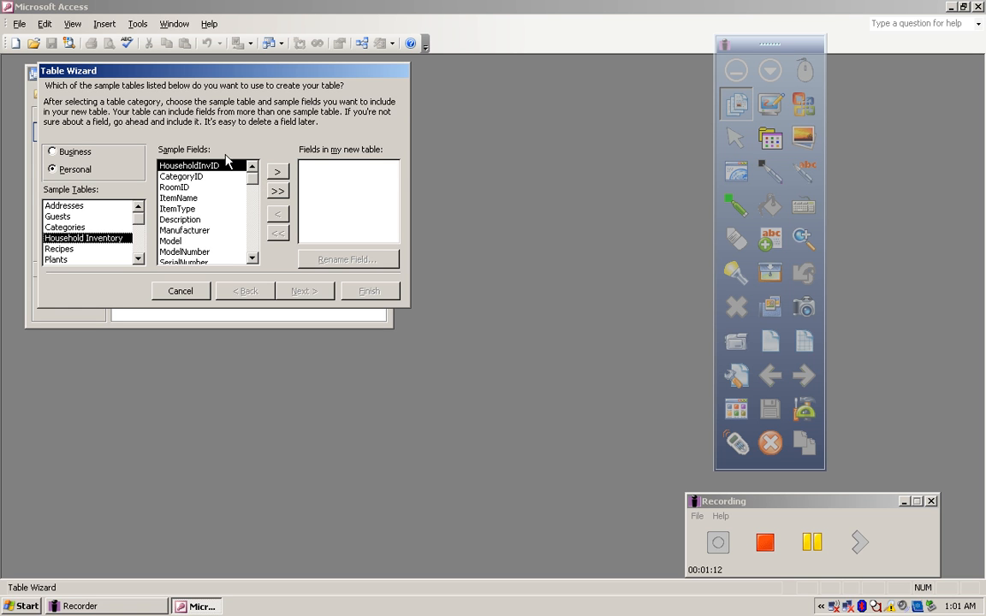
Add the HouseholdInvID and ItemName sample fields to the new table
left_click(277, 172)
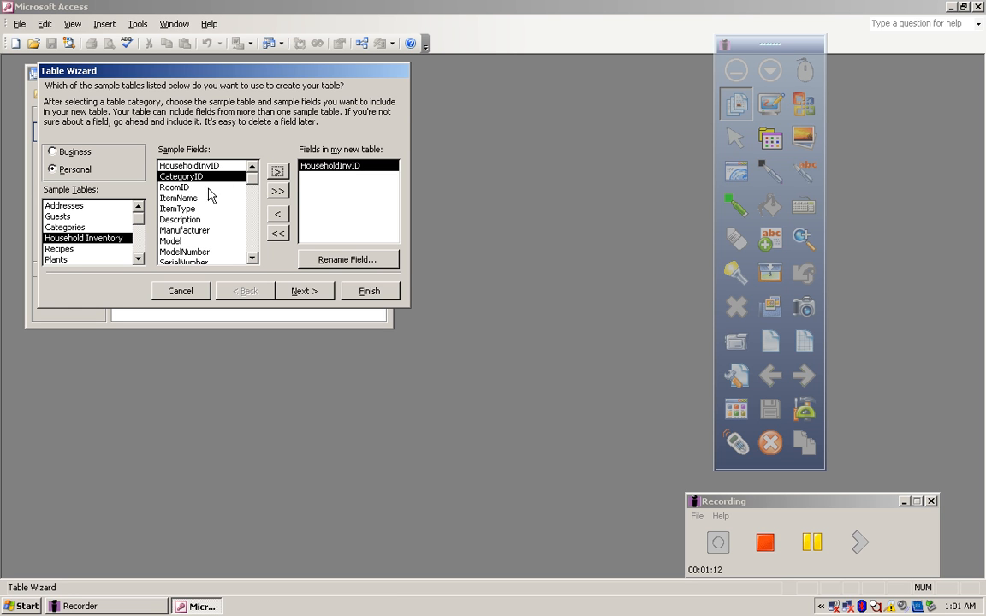
left_click(174, 197)
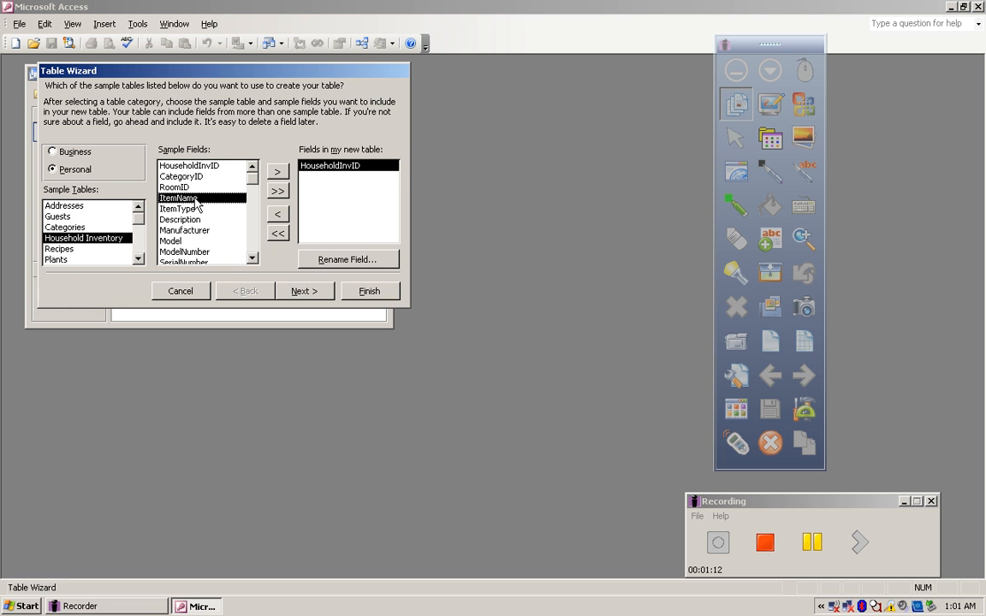
left_click(278, 174)
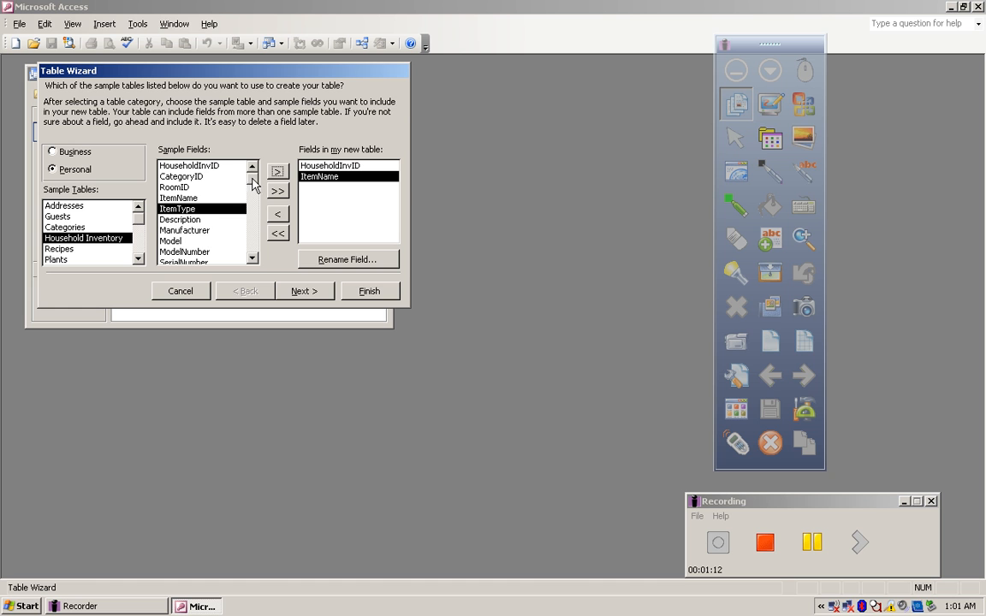
Add the ItemName sample field a second time and rename that copy as Brand
left_click_drag(253, 183, 229, 159)
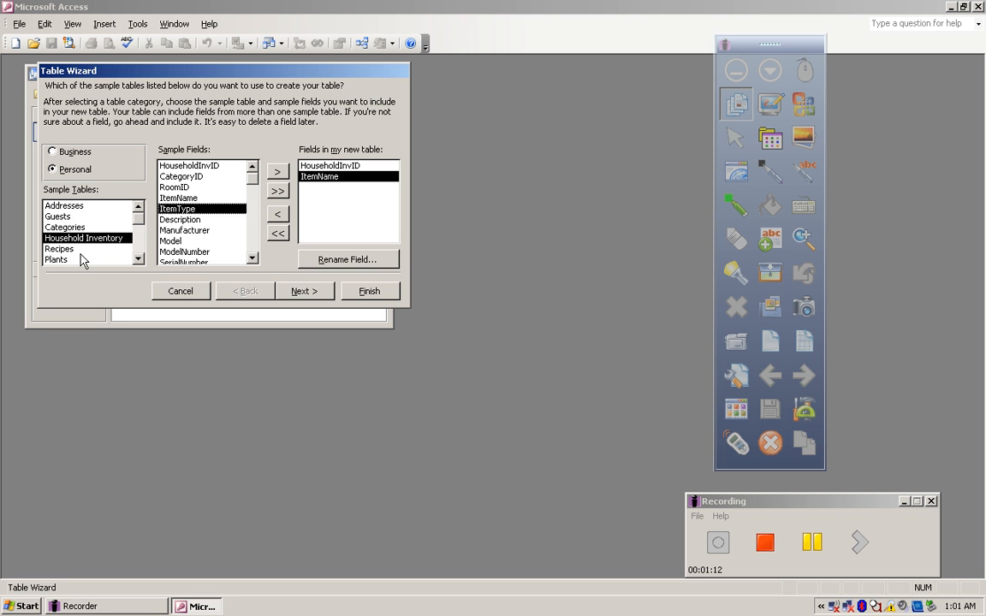
left_click(179, 197)
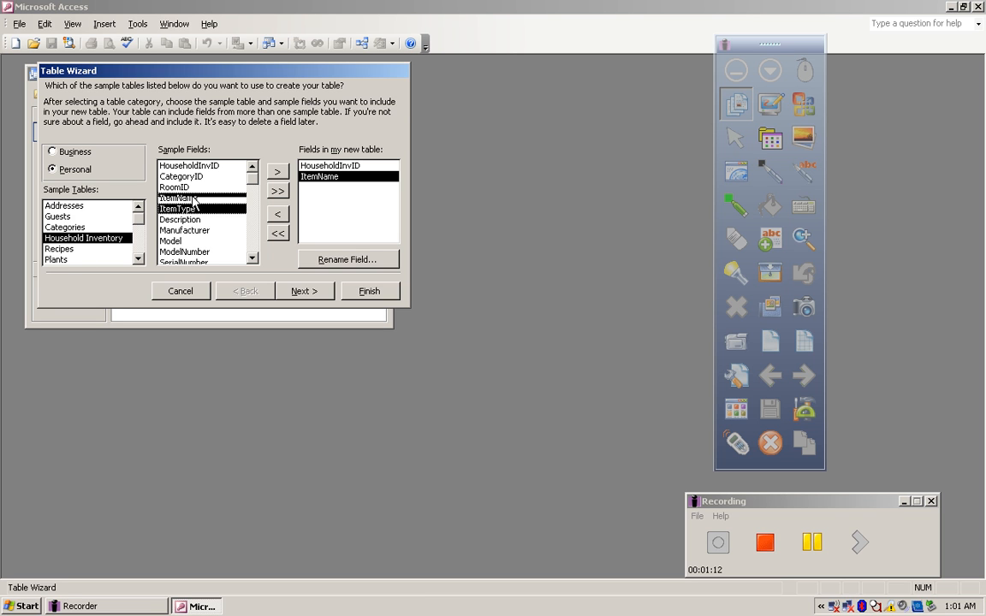
left_click(278, 174)
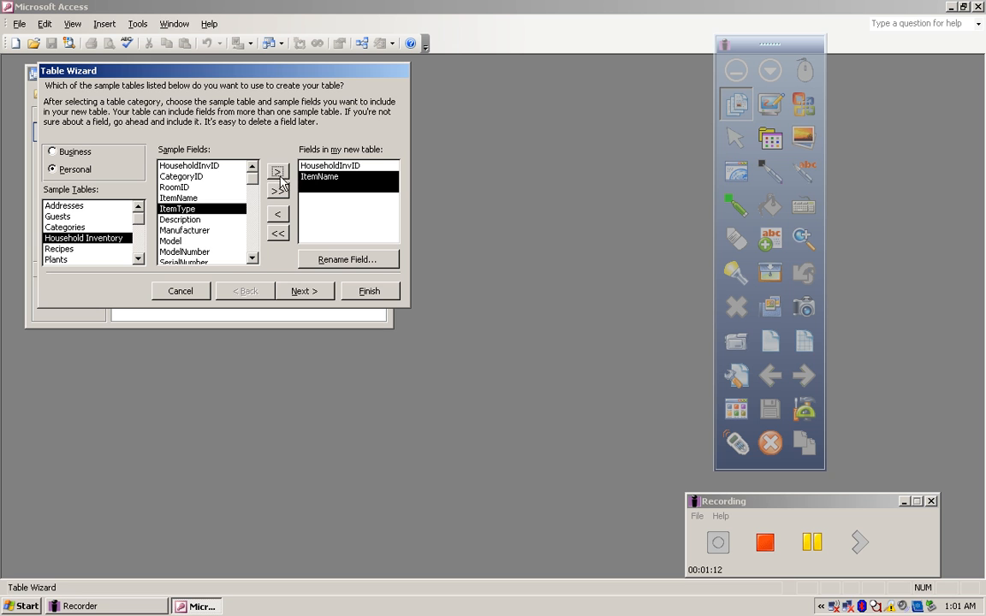
left_click(340, 261)
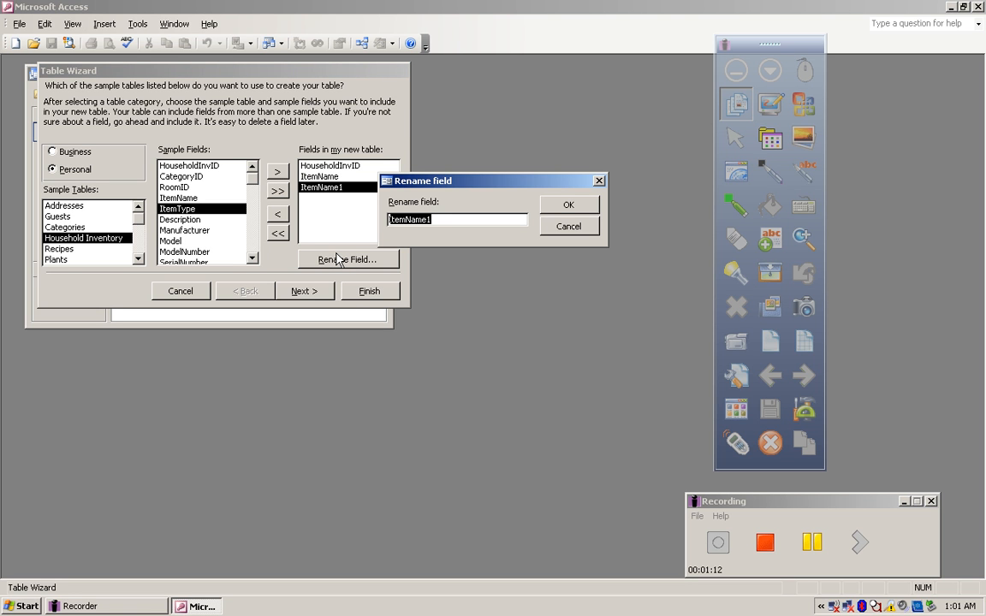
type("B")
key("Return")
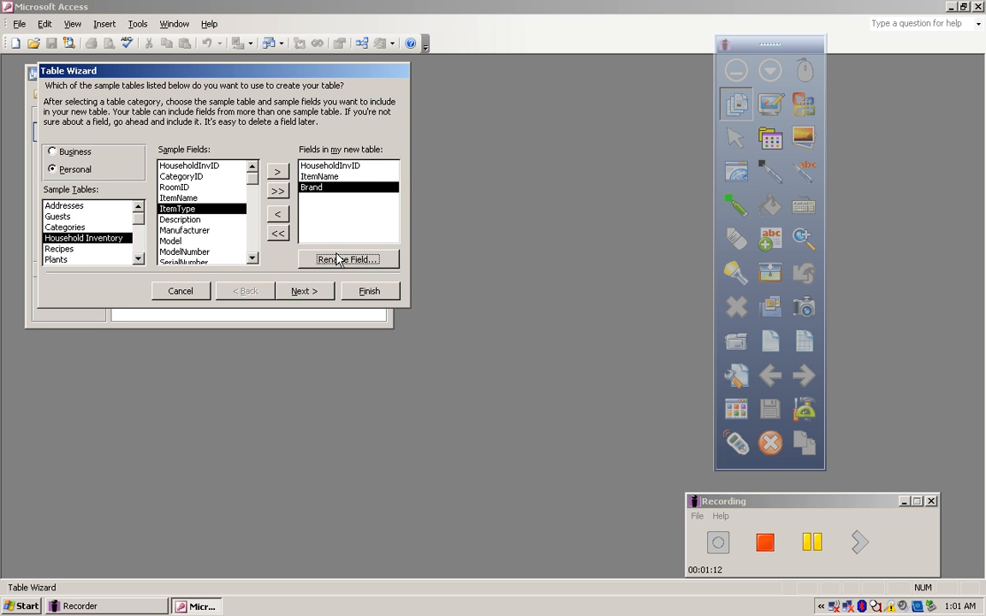
Add the Model and SerialNumber sample fields to the new table
left_click(171, 240)
left_click(276, 171)
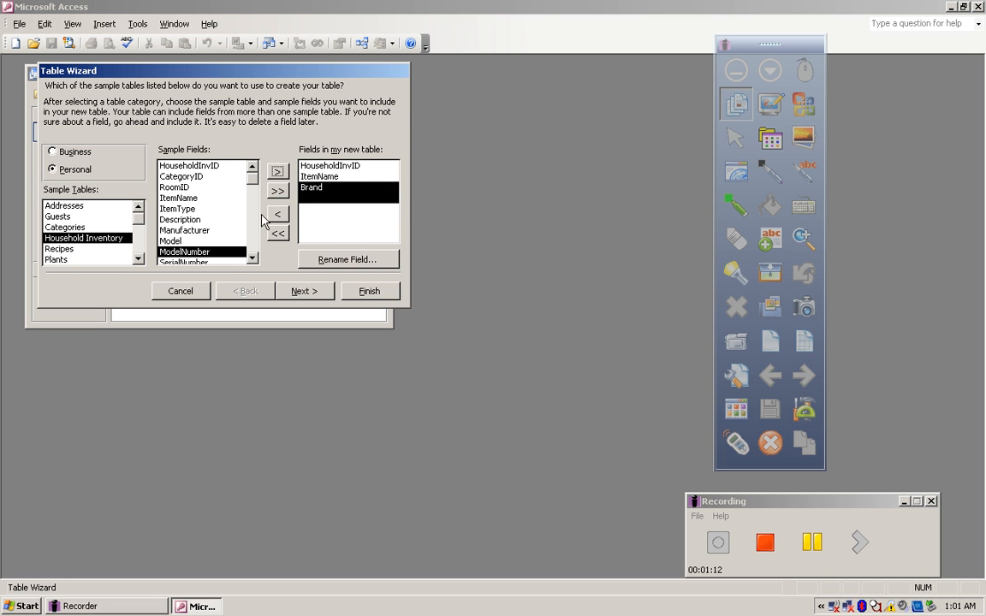
left_click(253, 262)
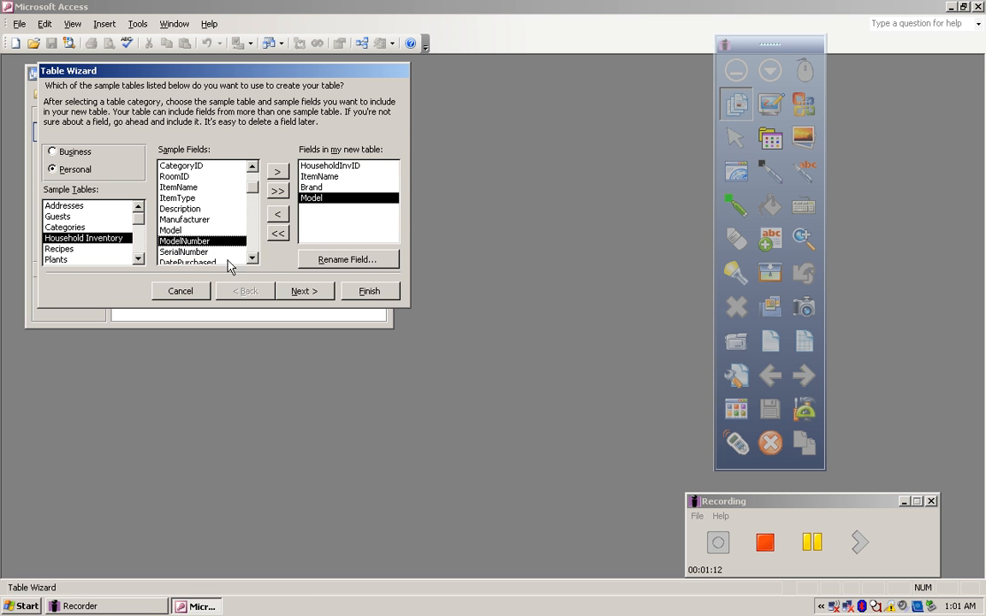
left_click(197, 251)
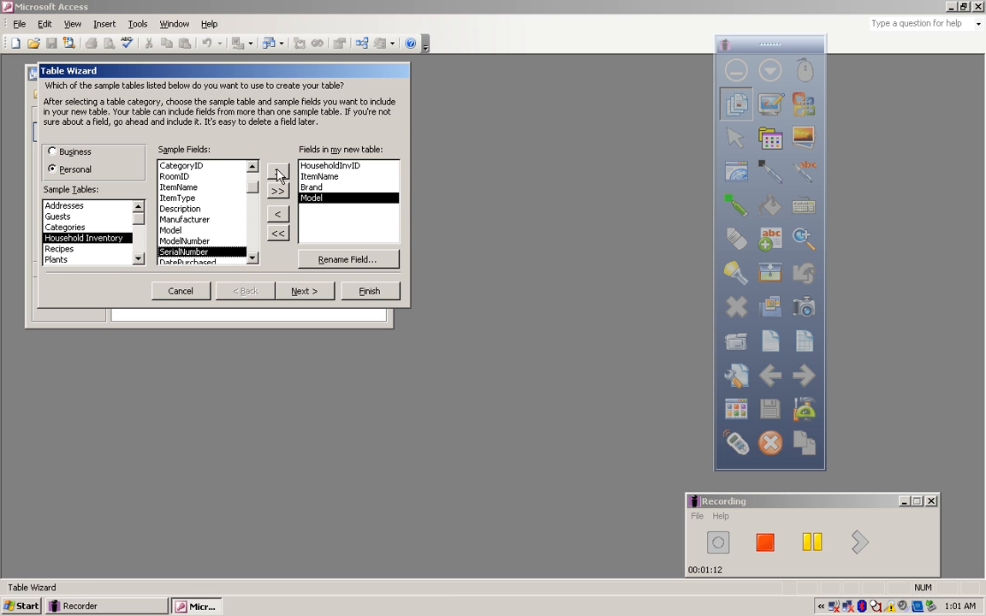
left_click(278, 171)
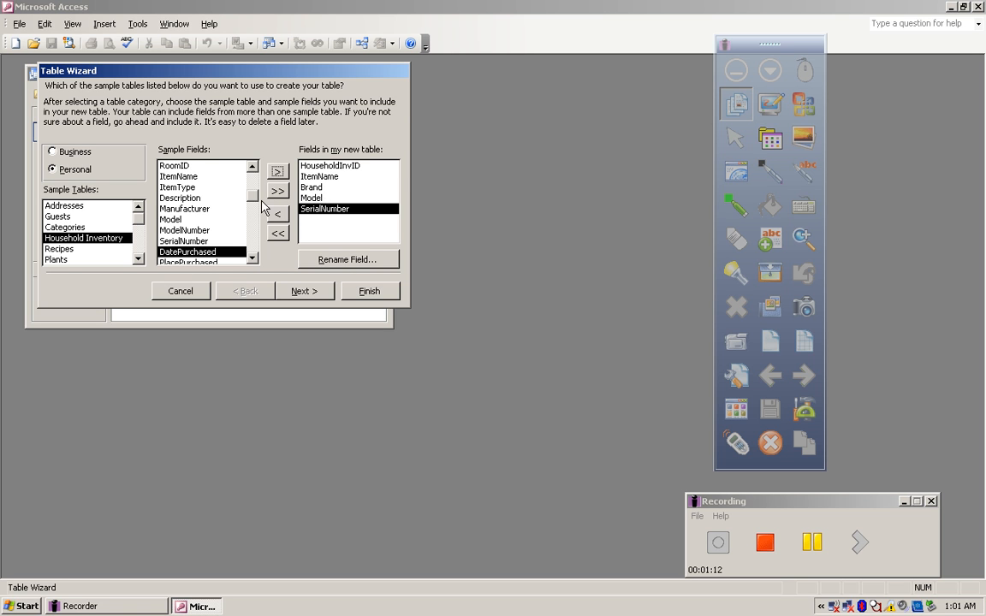
Add the PlacePurchased, DatePurchased and PurchasePrice fields in that order, and finish the wizard to create the table
left_click(252, 258)
left_click(252, 259)
left_click(252, 259)
left_click(251, 260)
left_click(251, 259)
left_click(251, 259)
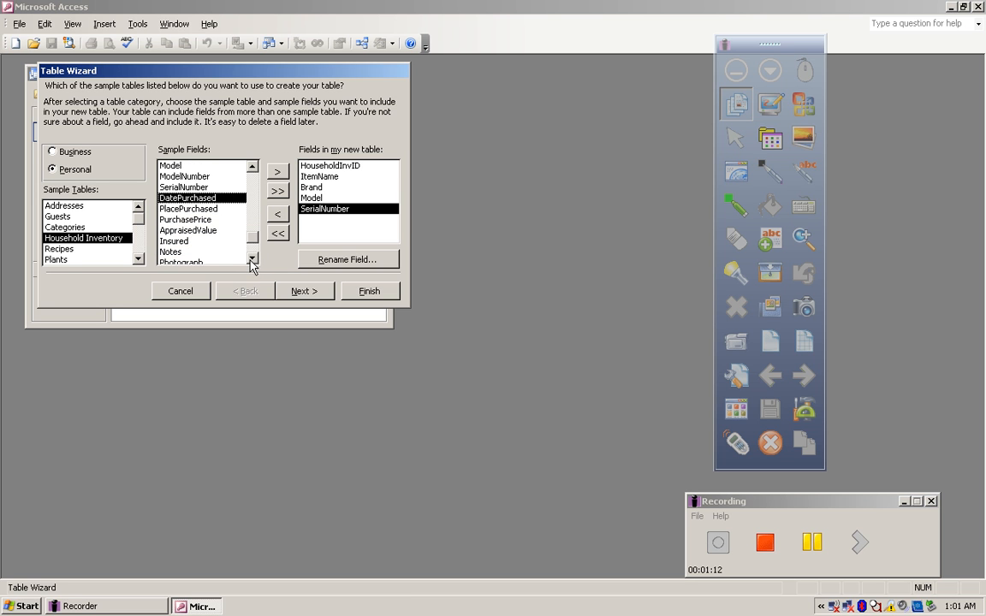
left_click(252, 259)
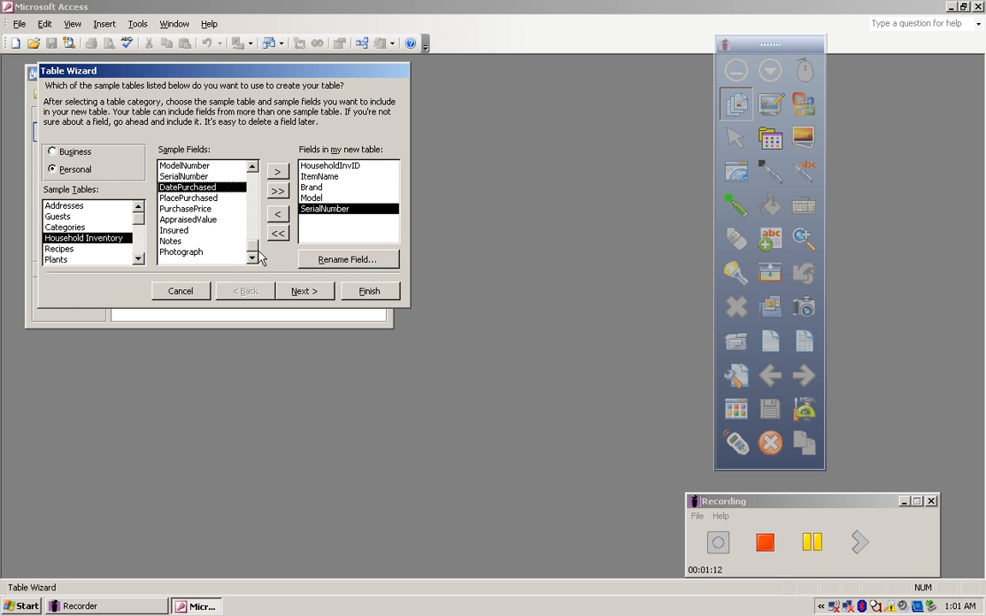
left_click_drag(258, 250, 259, 239)
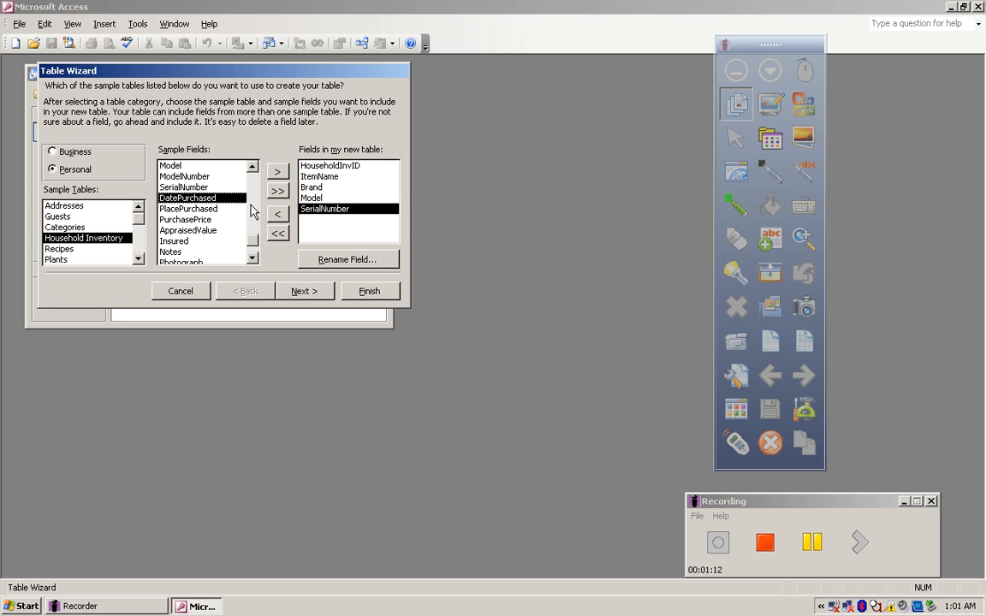
left_click(199, 208)
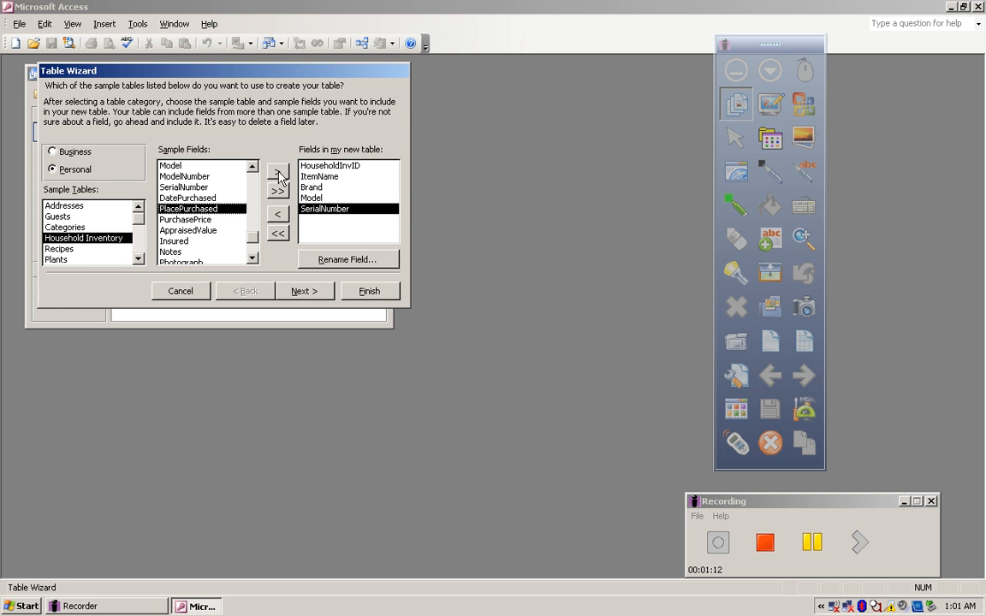
left_click(277, 172)
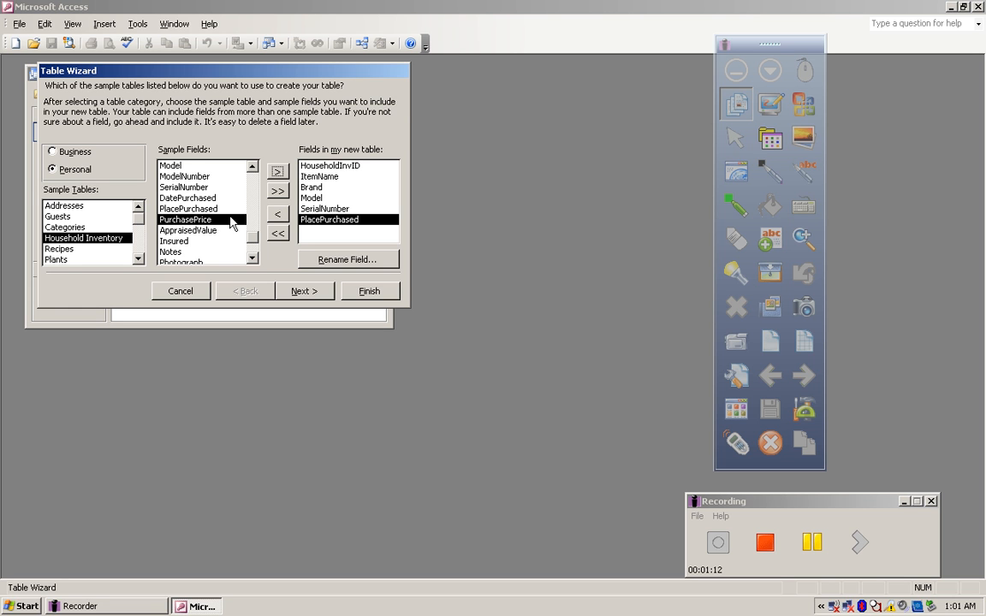
left_click(205, 199)
left_click(277, 173)
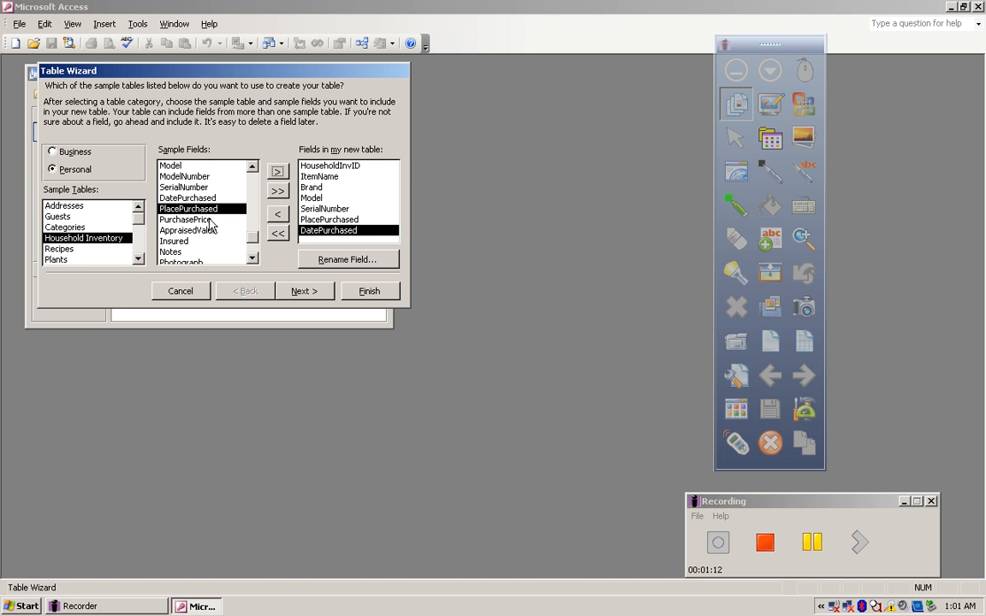
left_click(207, 219)
left_click(276, 172)
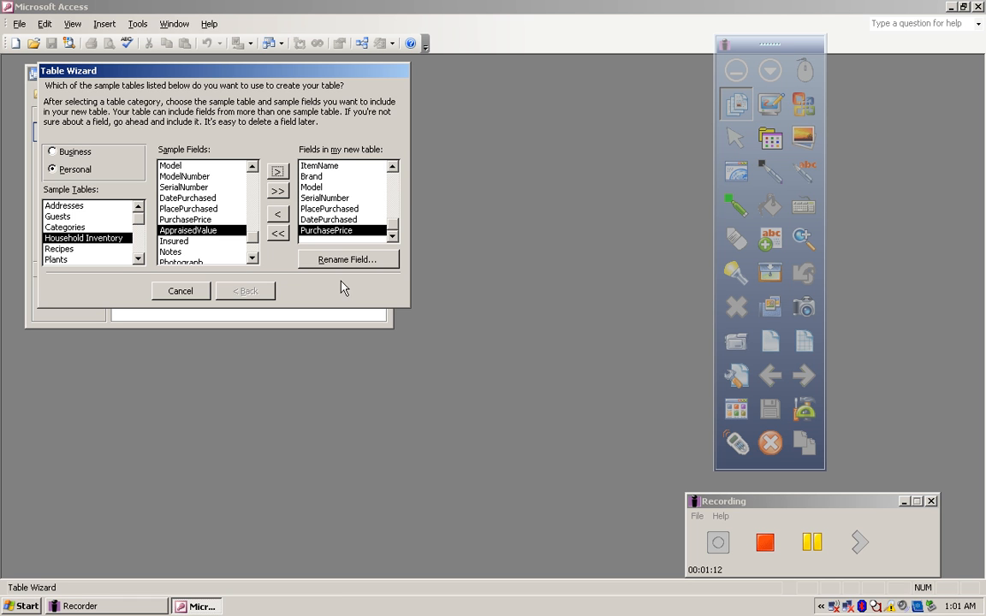
left_click(373, 291)
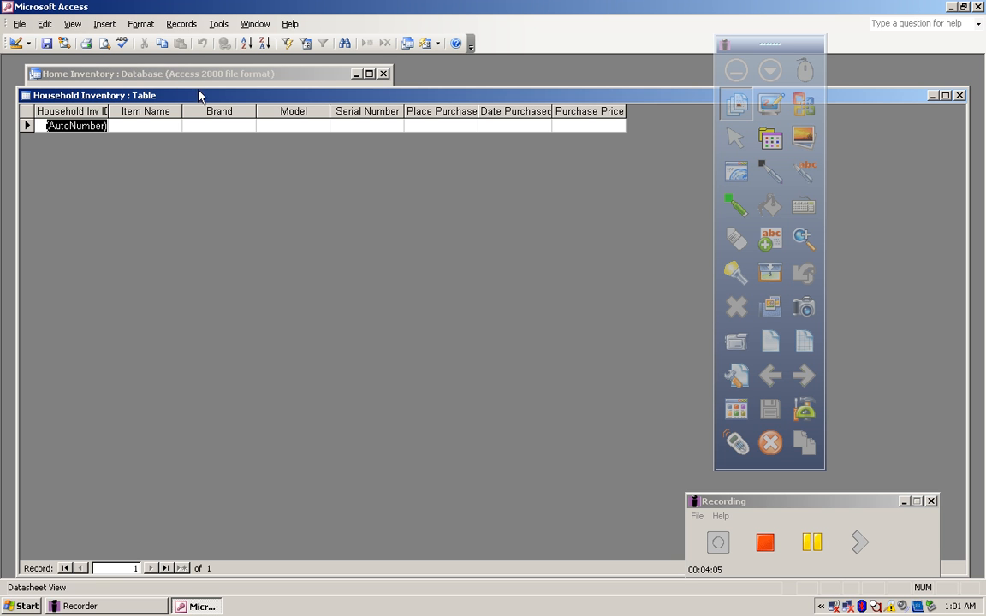
Start the first Household Inventory record with item name Dryer, brand GE and model Soft Touch
left_click_drag(198, 95, 190, 65)
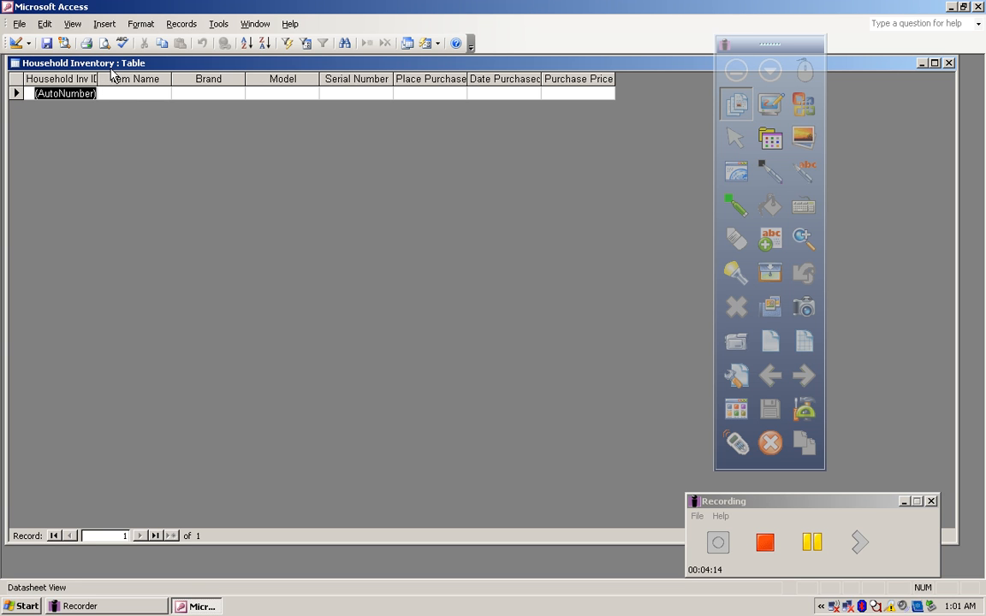
key("Tab")
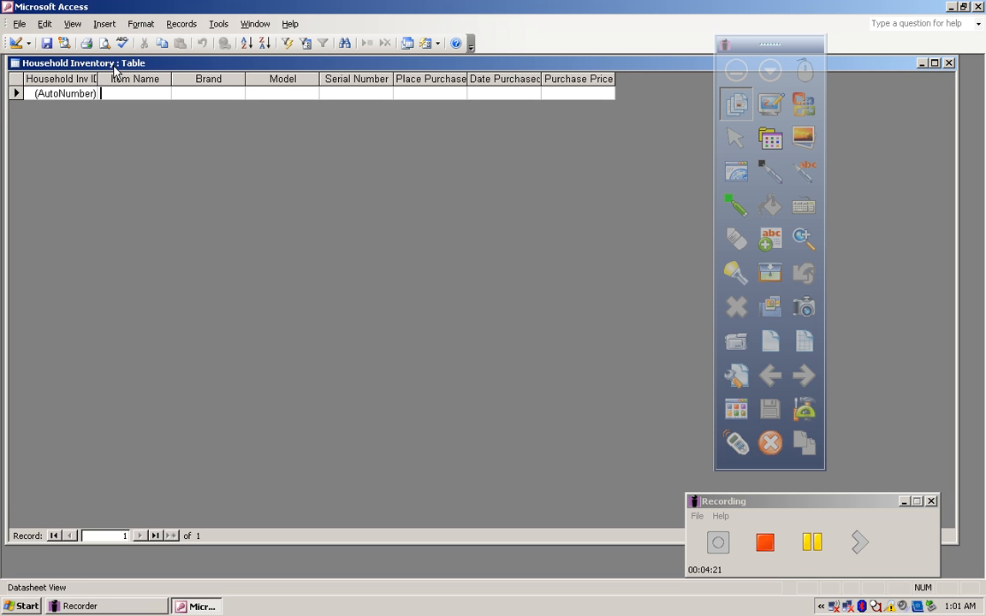
type("D")
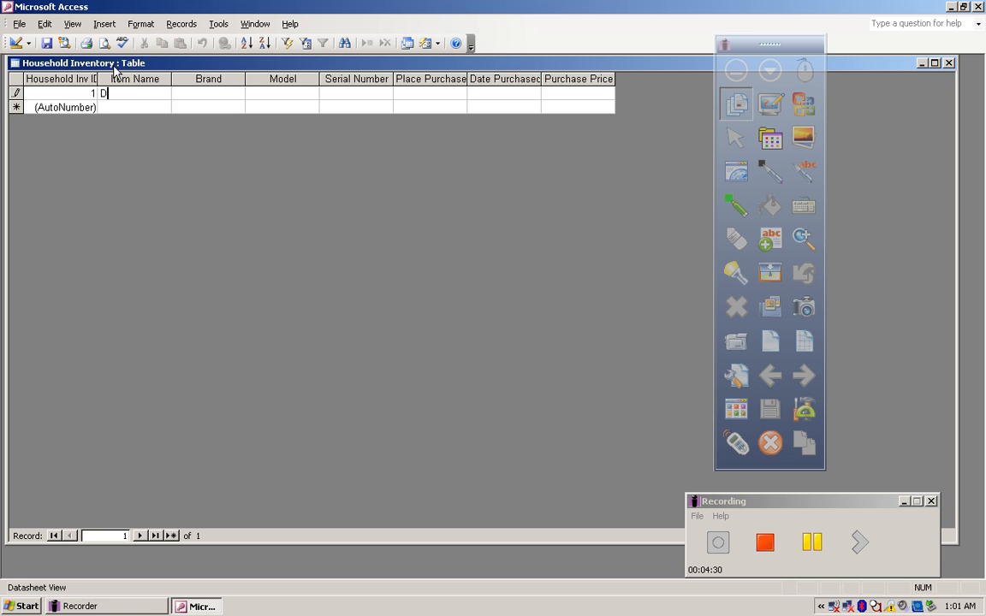
type("ryer")
key("Tab")
type("GE")
key("Tab")
type("Soft Touch")
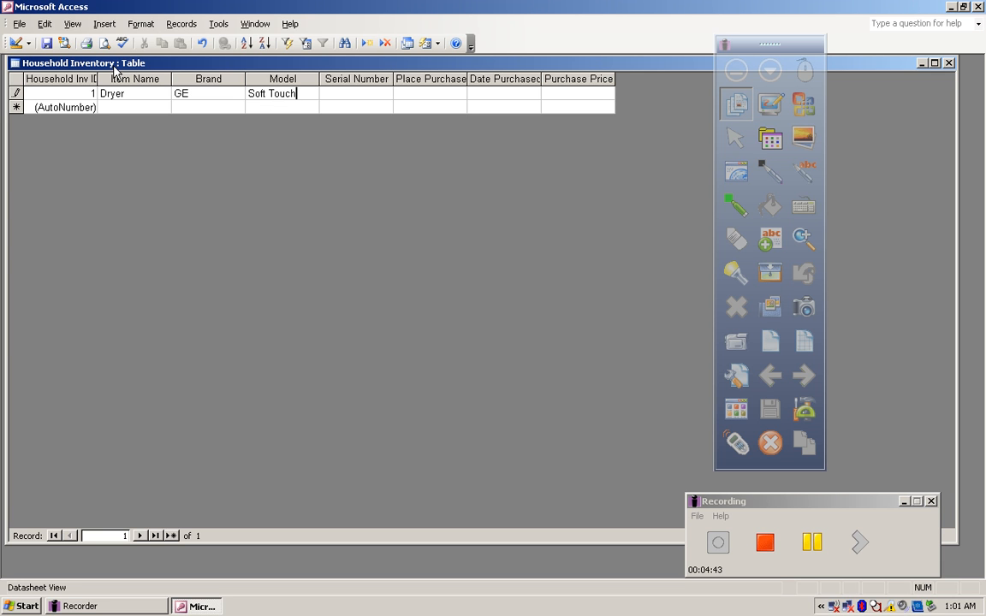
Fill in the dryer record's serial number as 1245678 and its place purchased as Best Buy
key("Tab")
type("1245678")
key("Tab")
type("Best Buy")
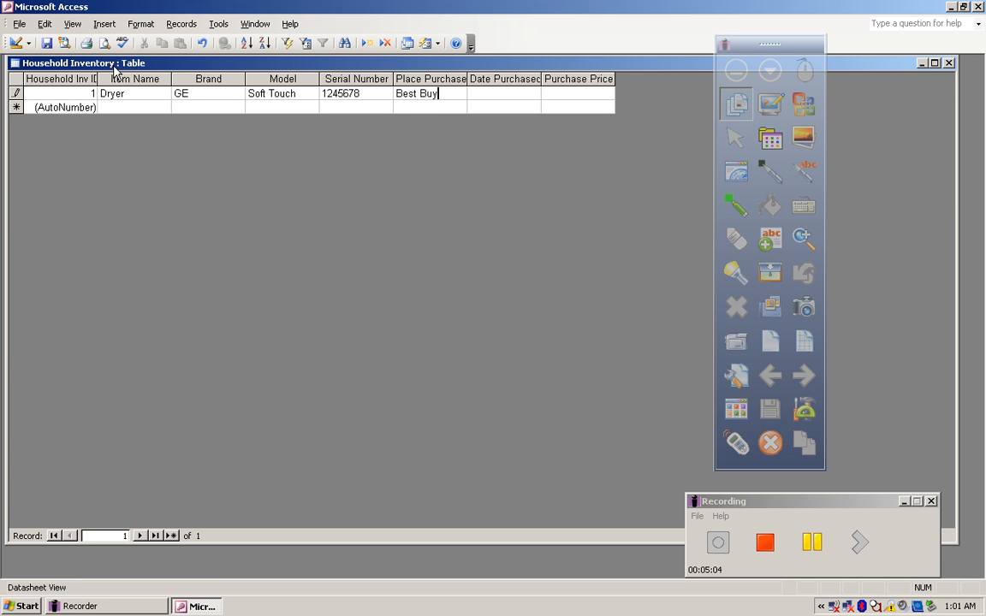
Complete the dryer record with purchase date 6/12/2010 and purchase price $300.00
key("Tab")
type("06")
type("12/")
type("10")
key("Tab")
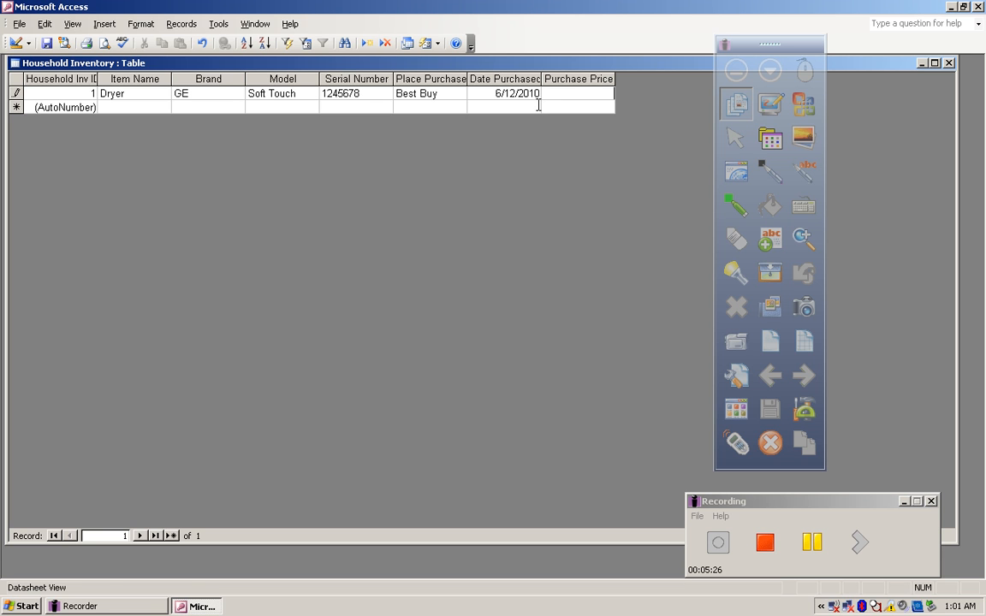
type("300")
key("Tab")
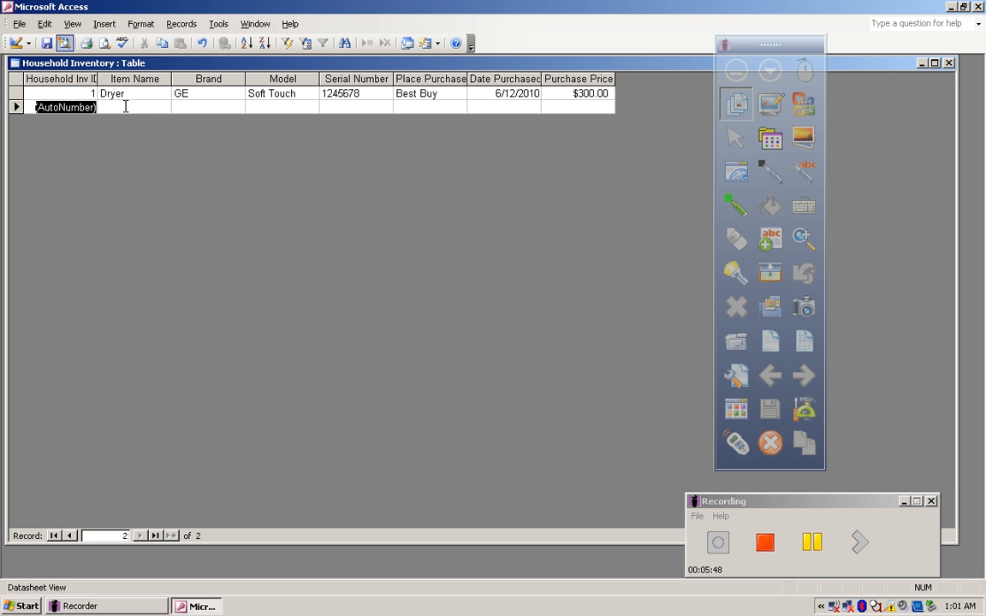
Close the Household Inventory table and reopen it from the Home Inventory database to check the stored dryer record
left_click(223, 107)
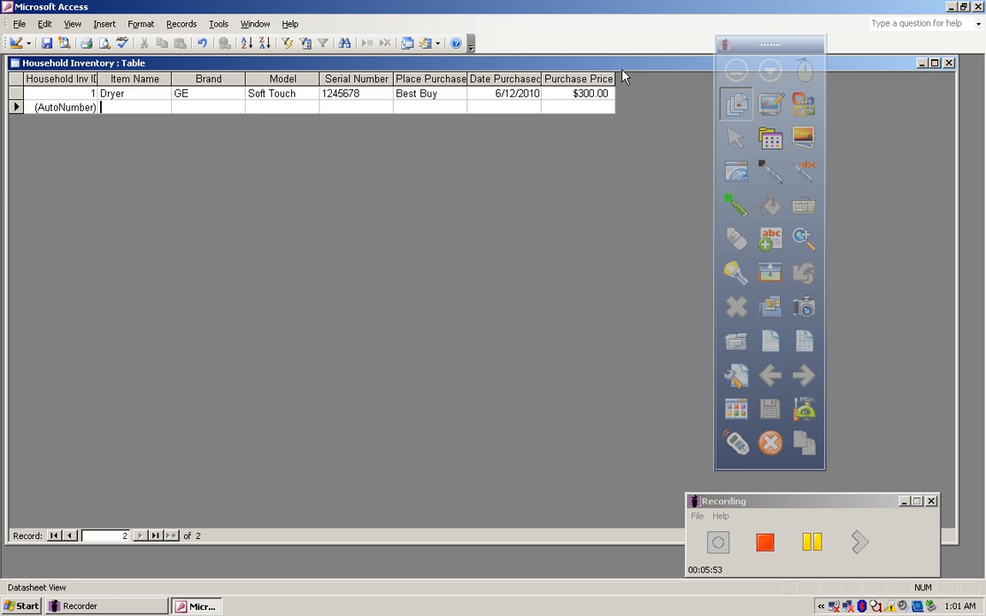
right_click(102, 107)
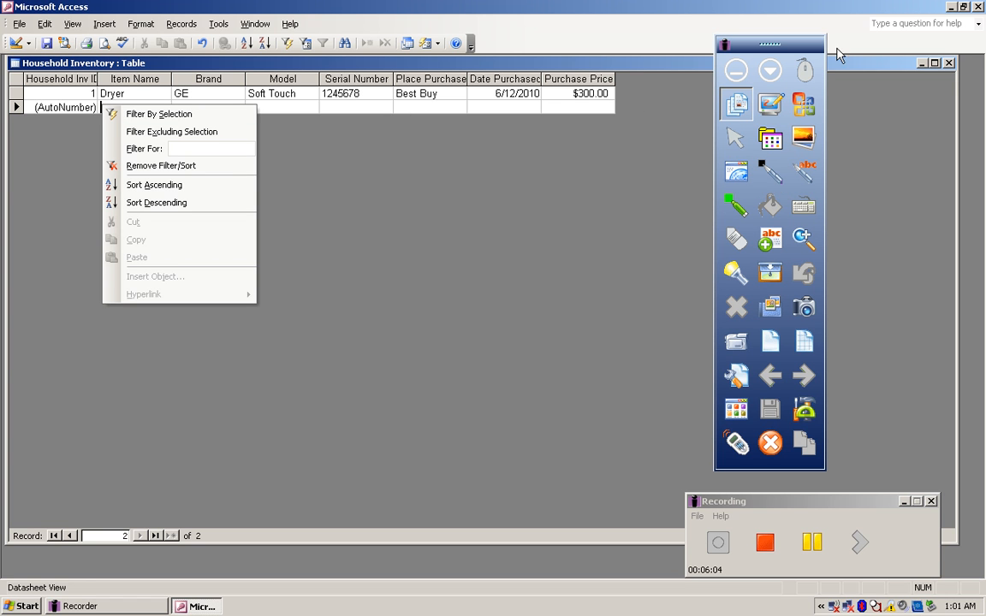
left_click(951, 65)
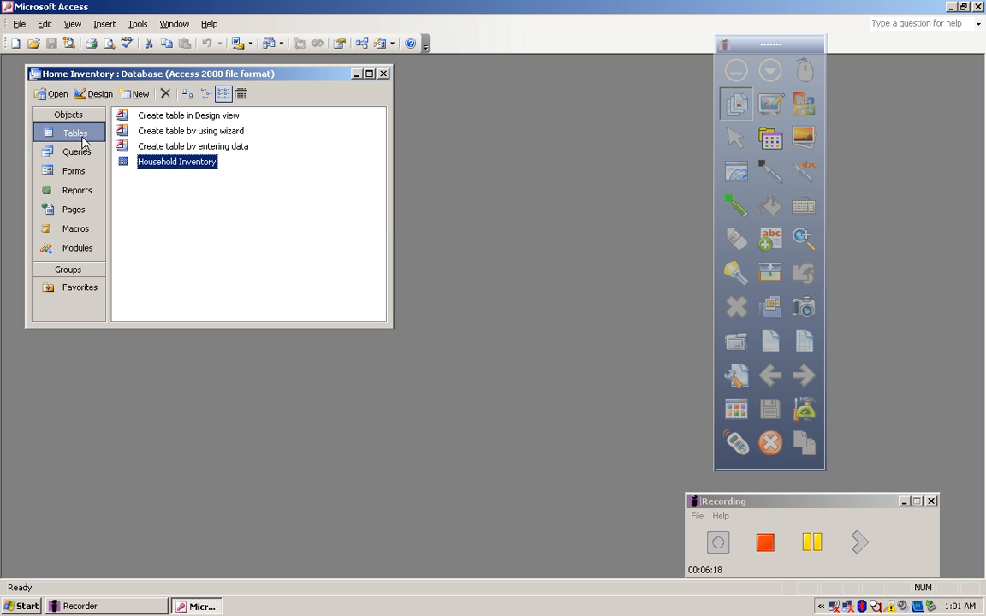
double_click(184, 165)
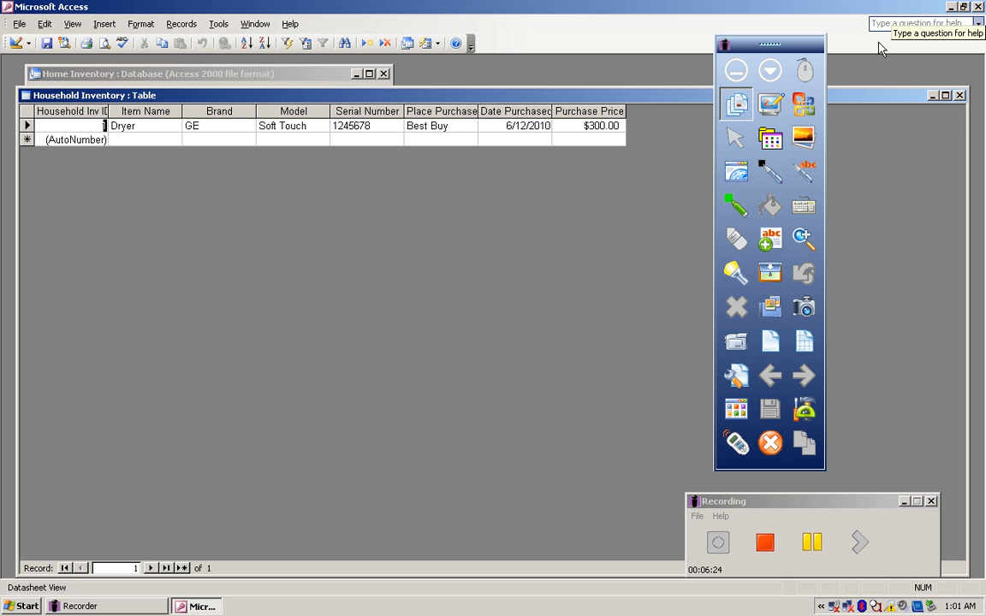
Close the Household Inventory table and the Home Inventory database, and quit Access
left_click(960, 95)
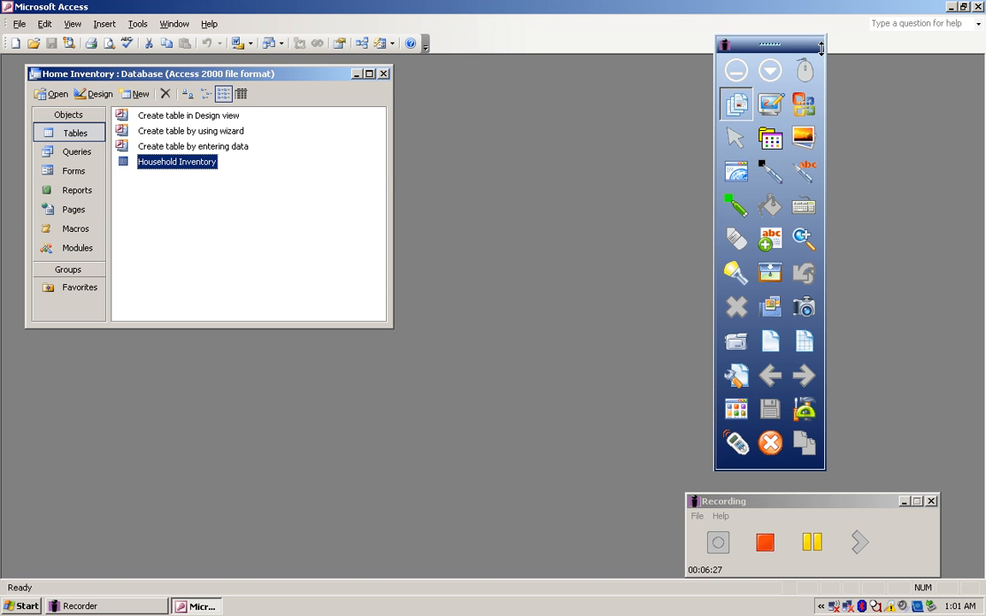
left_click(383, 74)
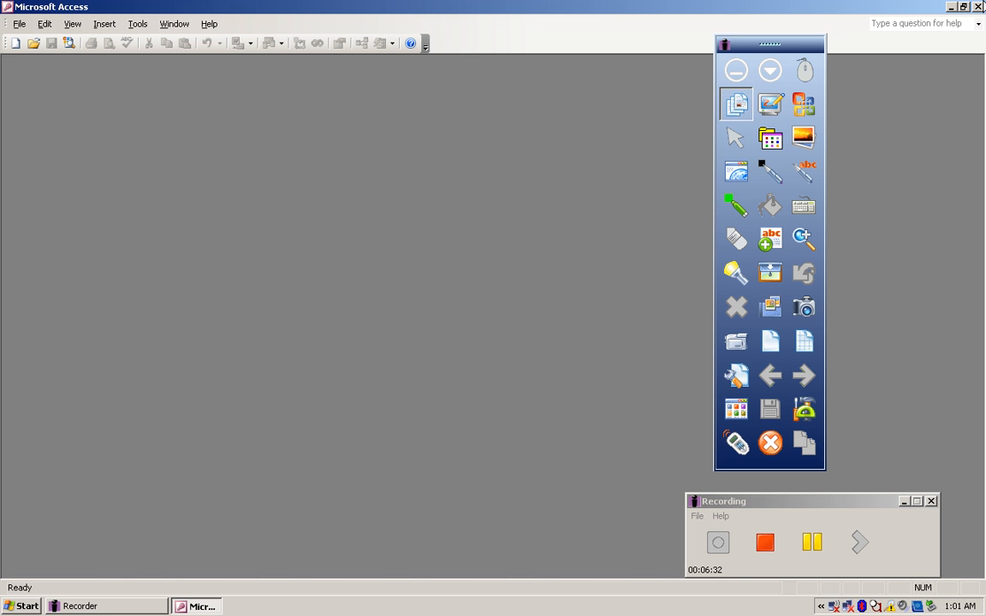
left_click(979, 7)
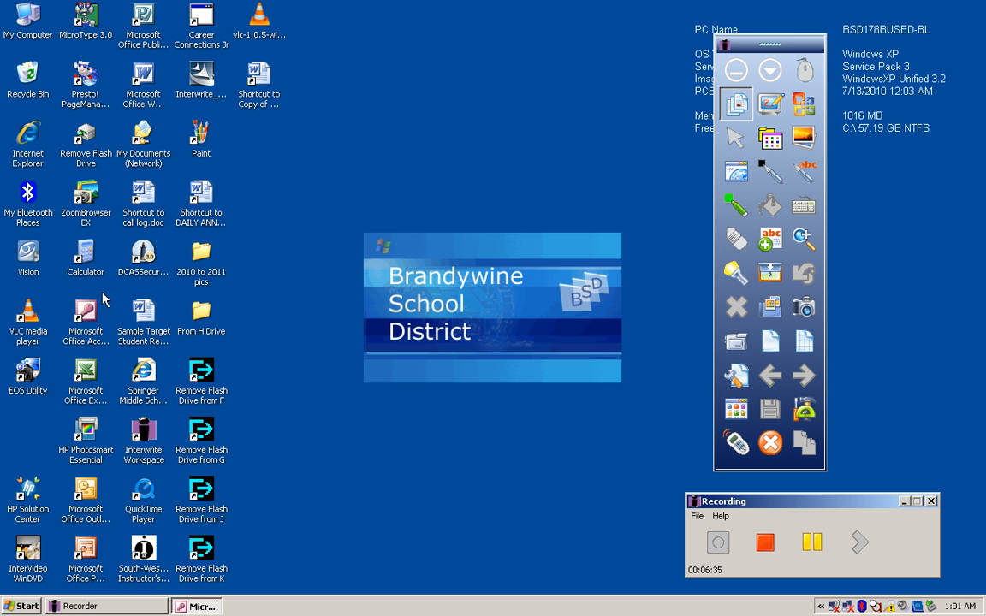
Restart Access and open Home Inventory.mdb from My Documents, choosing not to block unsafe expressions
double_click(86, 312)
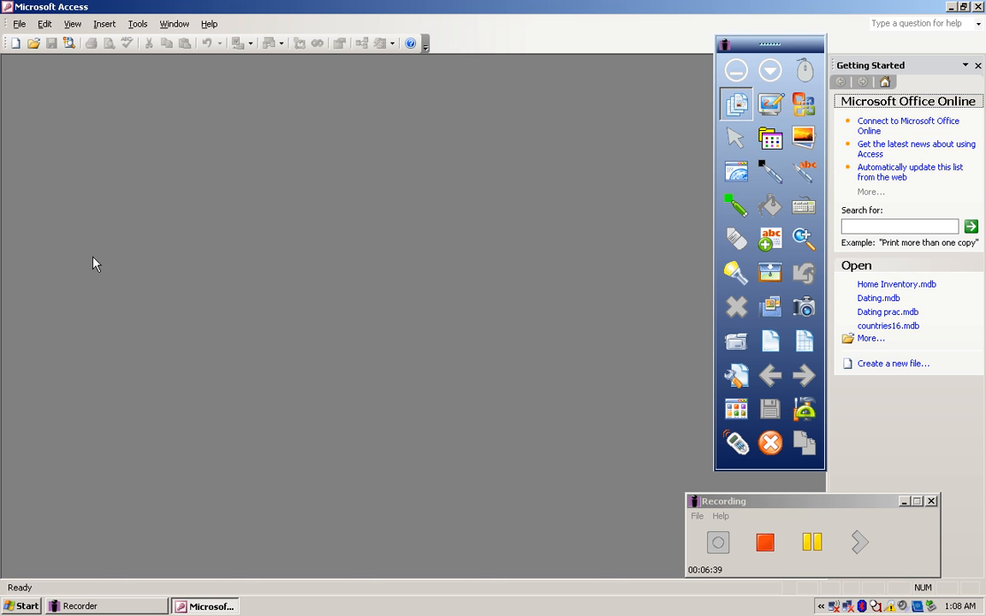
left_click(33, 44)
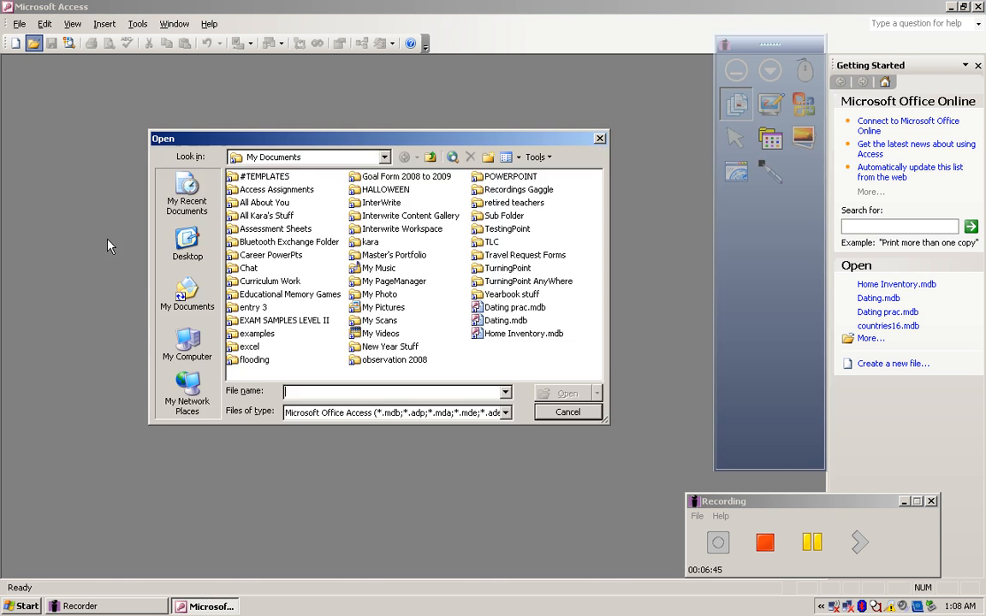
double_click(502, 337)
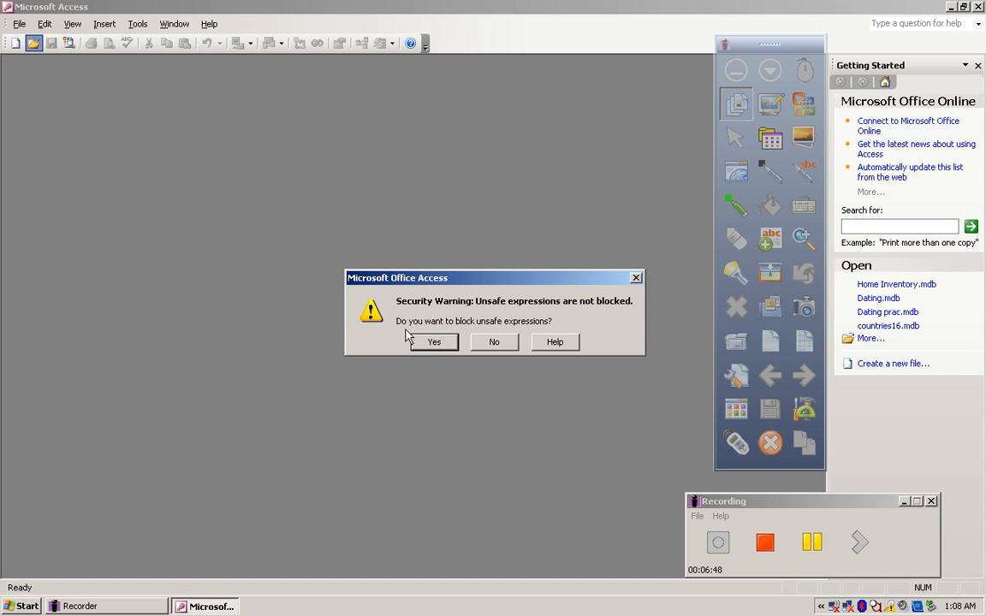
left_click(497, 344)
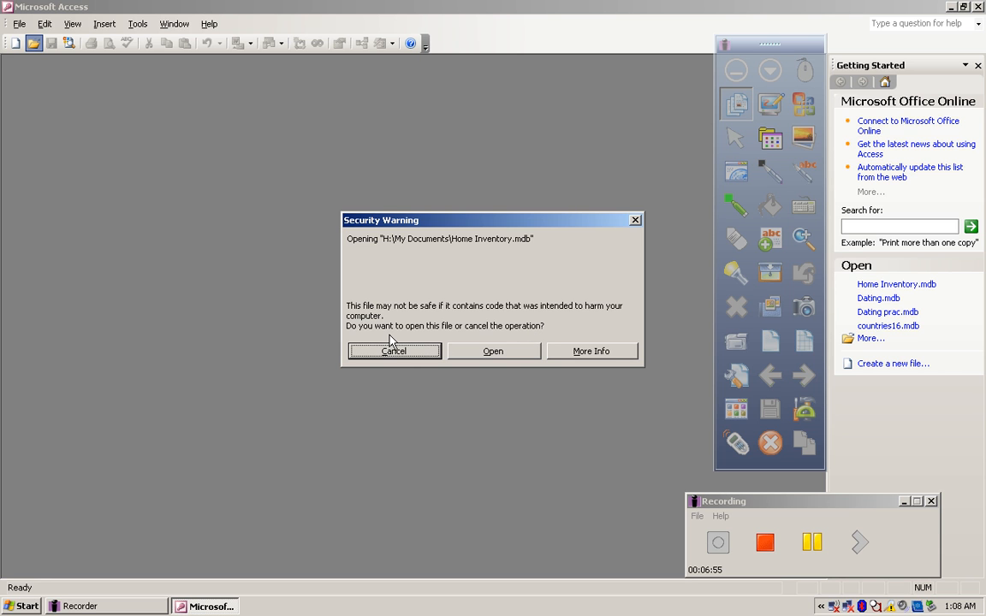
left_click(509, 355)
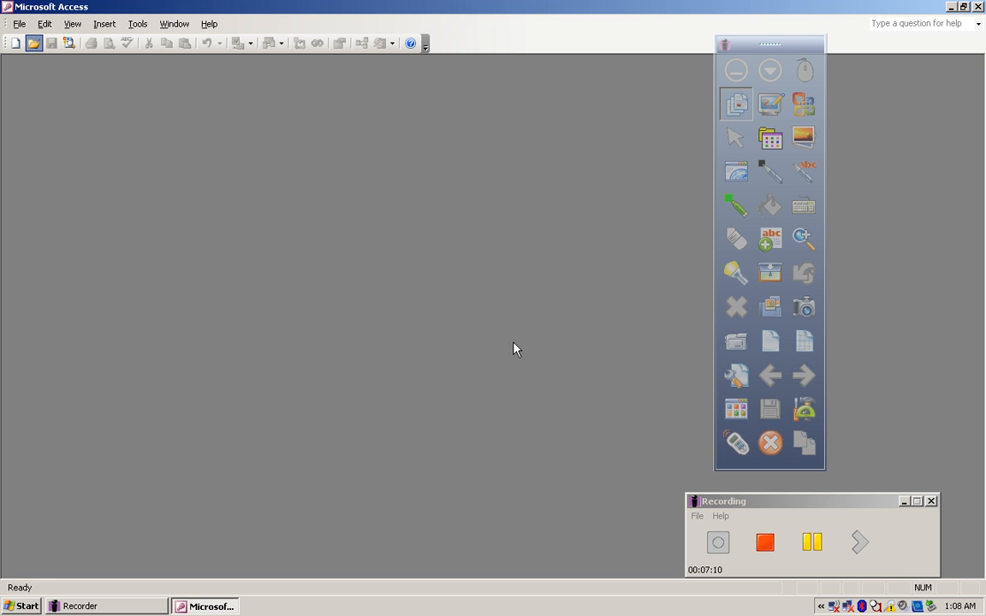